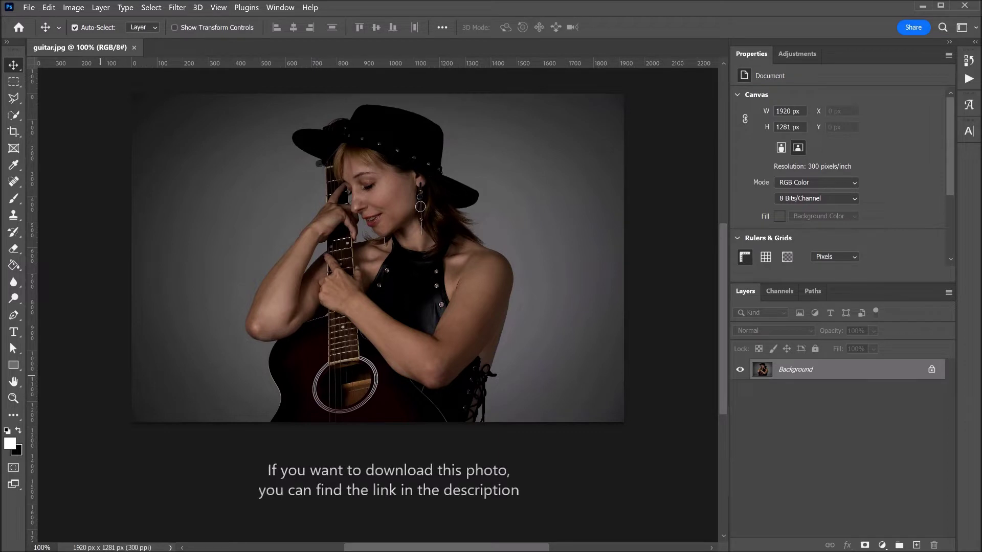
# Step: Choose the Quick Selection Tool from the selection tool group
pyautogui.click(15, 116)
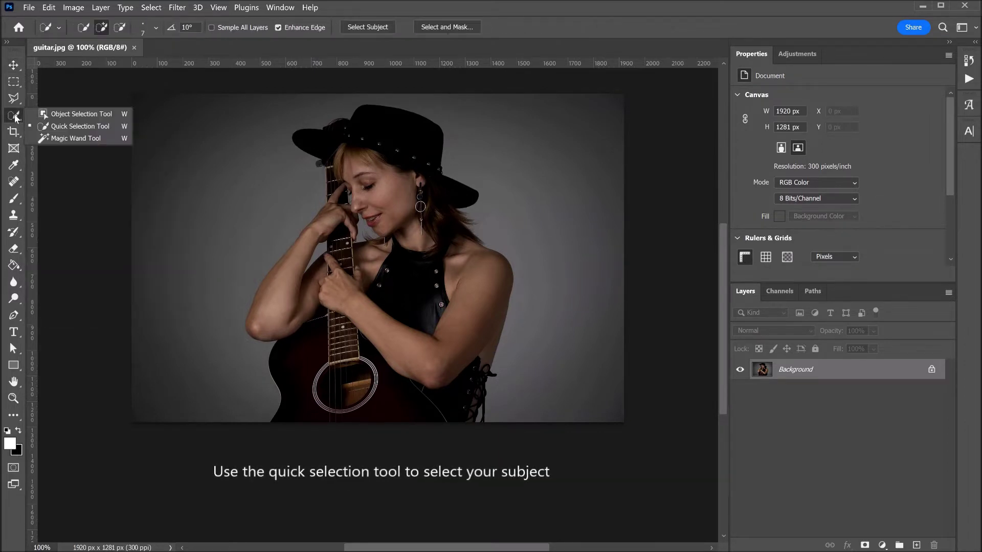
# Step: Select the woman with Select Subject and copy her onto a new layer named Subject
pyautogui.click(364, 28)
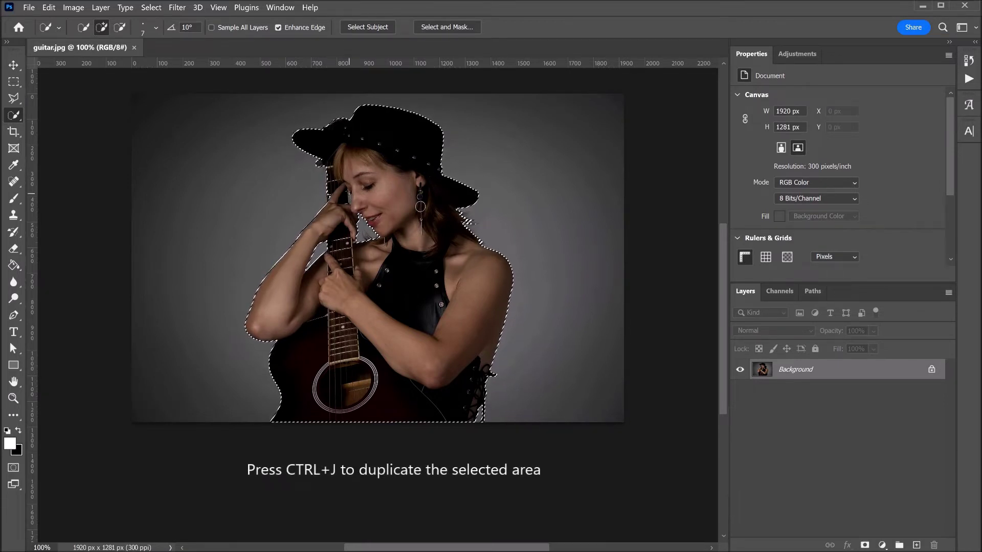
pyautogui.hotkey('ctrl', 'j')
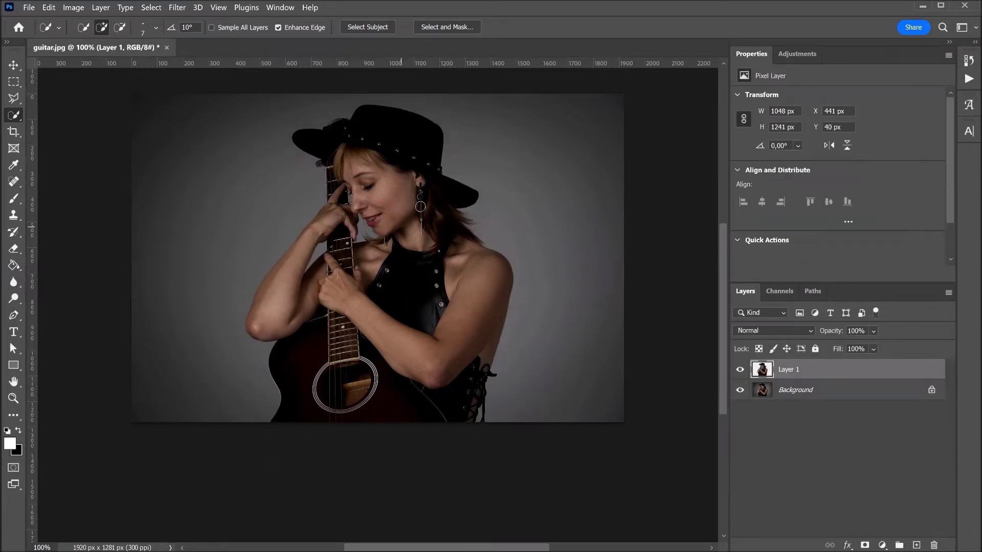
pyautogui.doubleClick(787, 369)
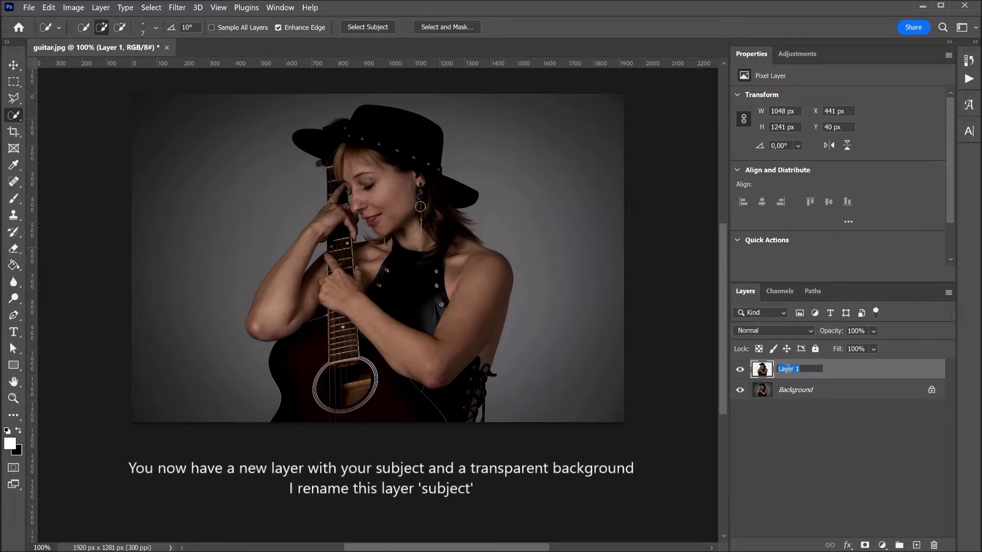
pyautogui.write('sject')
pyautogui.press('Return')
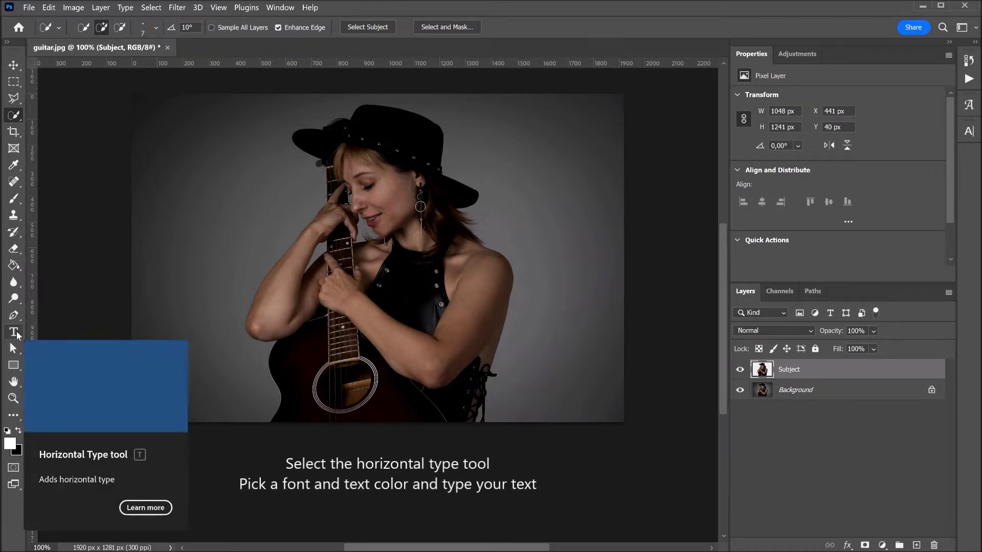
pyautogui.click(15, 333)
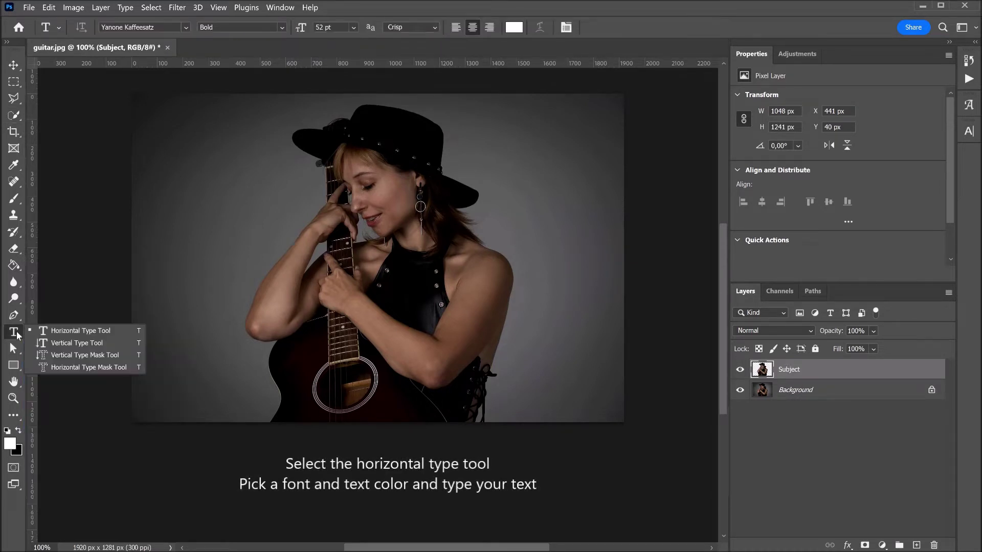
# Step: Type the quote as three lines, 'MUSIC IS THE', 'SOUNDTRACK', 'OF YOUR LIFE', and commit it
pyautogui.click(310, 171)
pyautogui.write('MUSIC IS THE')
pyautogui.press('Return')
pyautogui.write('SOUND')
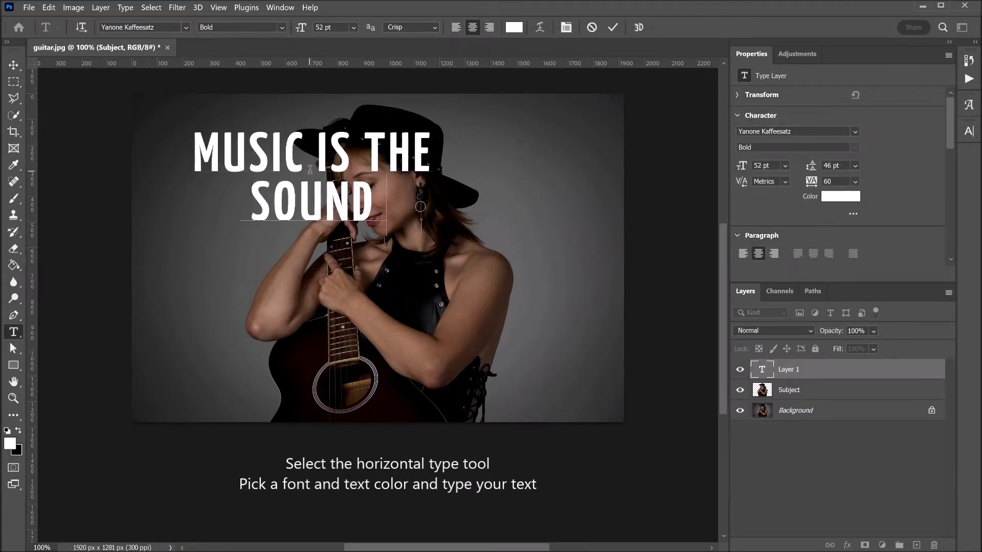
pyautogui.write('TRACK')
pyautogui.press('Return')
pyautogui.write('OF YOUR LIF')
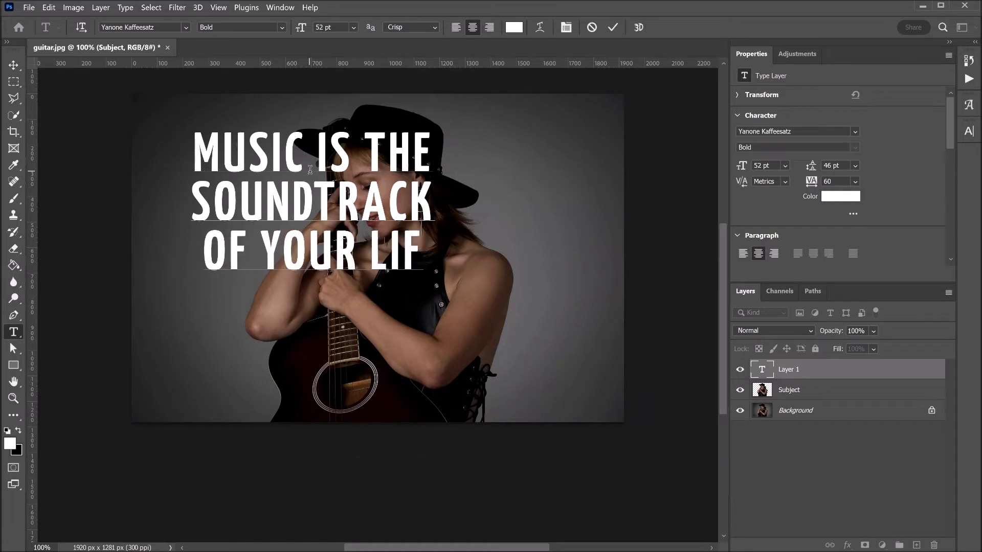
pyautogui.write('E')
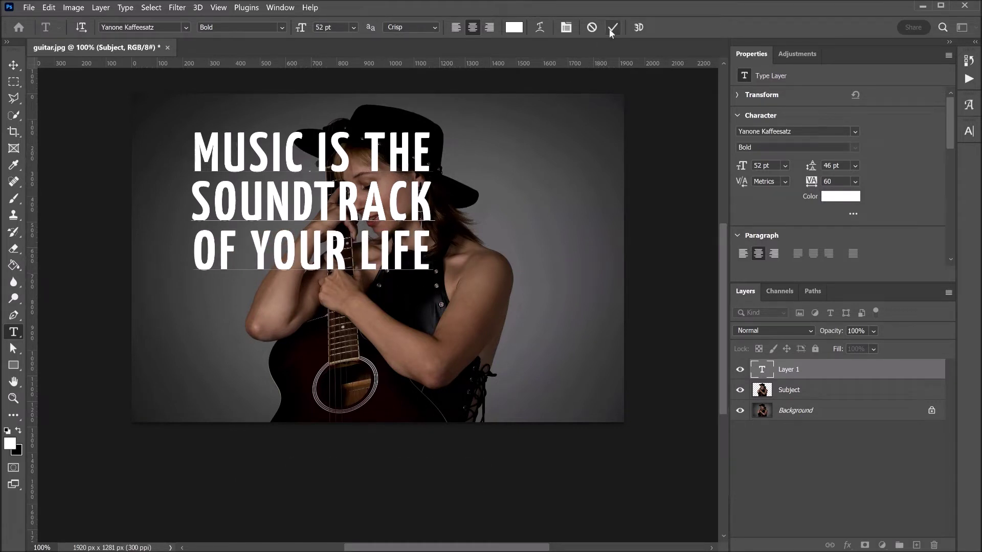
pyautogui.click(612, 28)
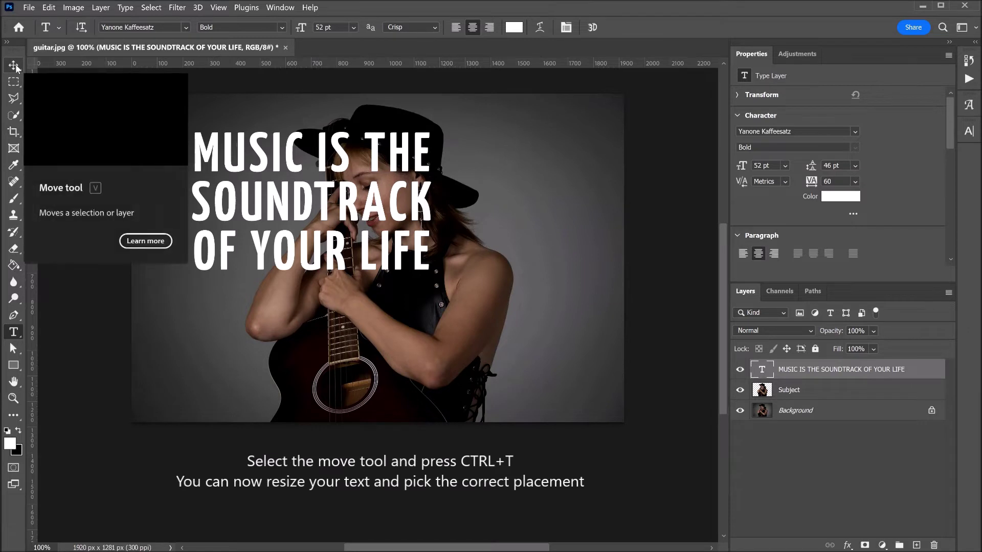
# Step: Scale the quote text to about 200% and move its layer below the Subject layer
pyautogui.click(15, 66)
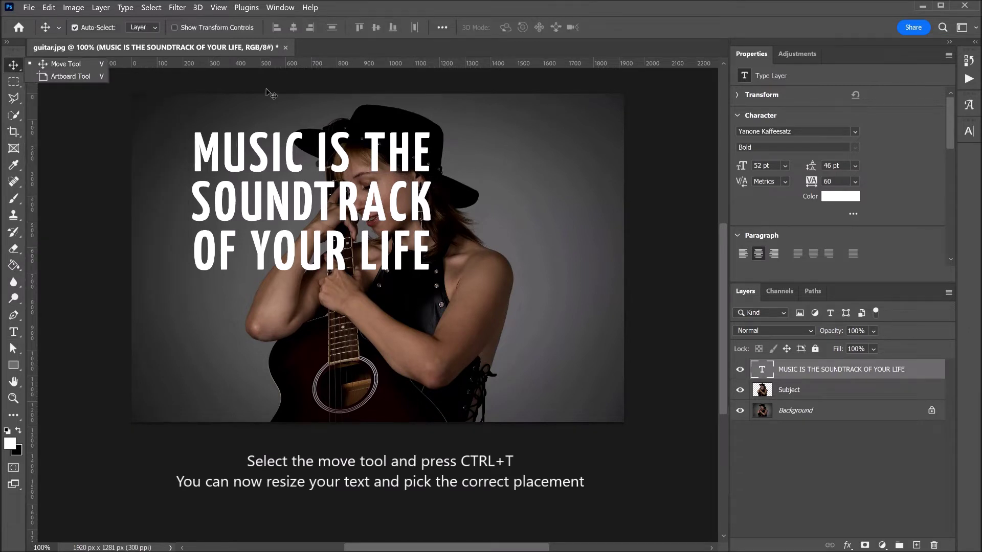
pyautogui.hotkey('ctrl', 't')
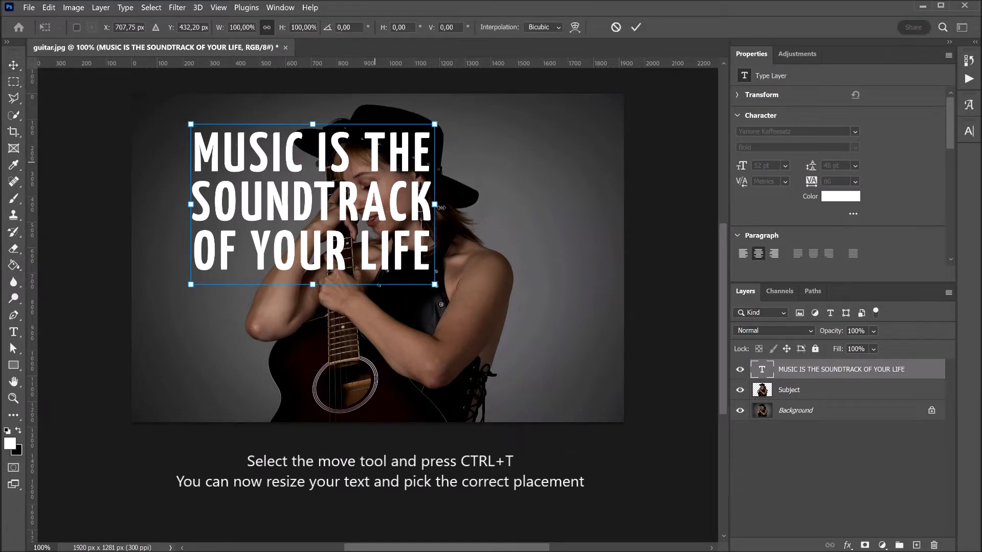
pyautogui.moveTo(435, 204)
pyautogui.mouseDown()
pyautogui.moveTo(508, 218)
pyautogui.moveTo(365, 292)
pyautogui.moveTo(399, 276)
pyautogui.mouseUp()
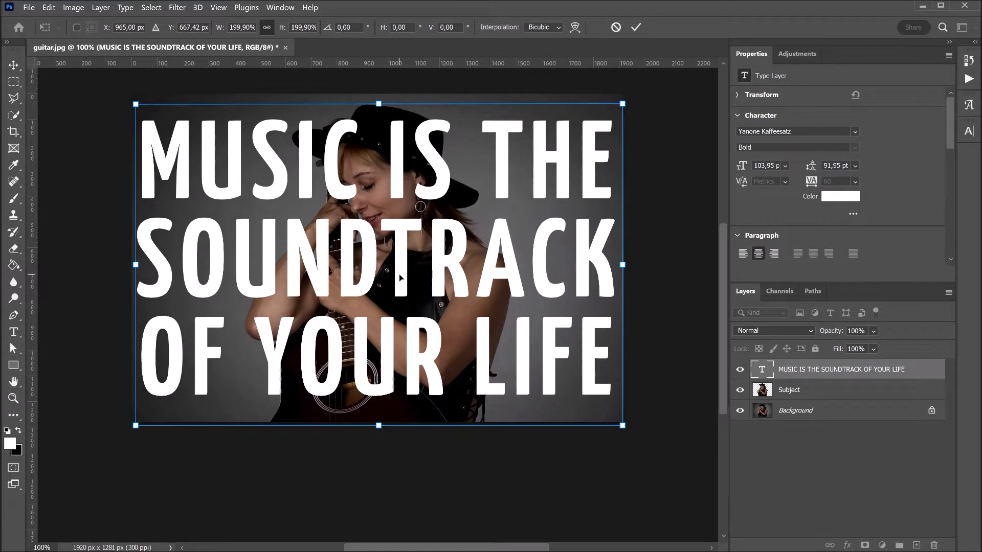
pyautogui.press('Return')
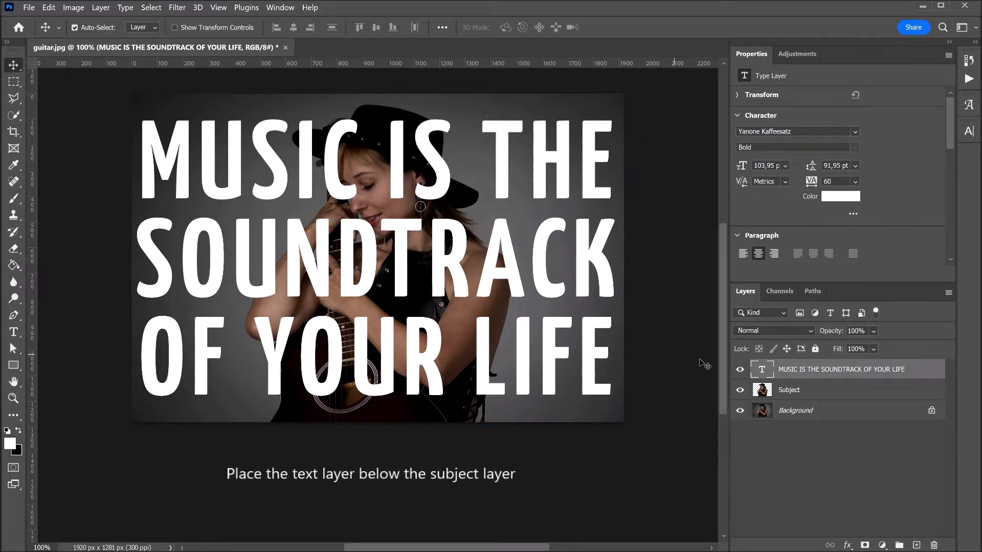
pyautogui.moveTo(852, 372); pyautogui.dragTo(855, 396)
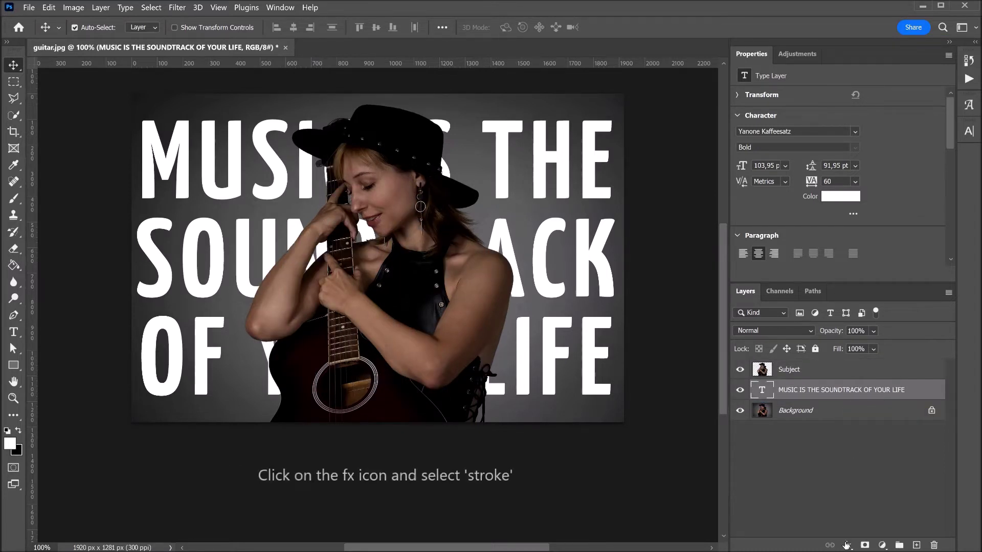
# Step: Open the fx layer effects list for the quote text layer
pyautogui.click(847, 546)
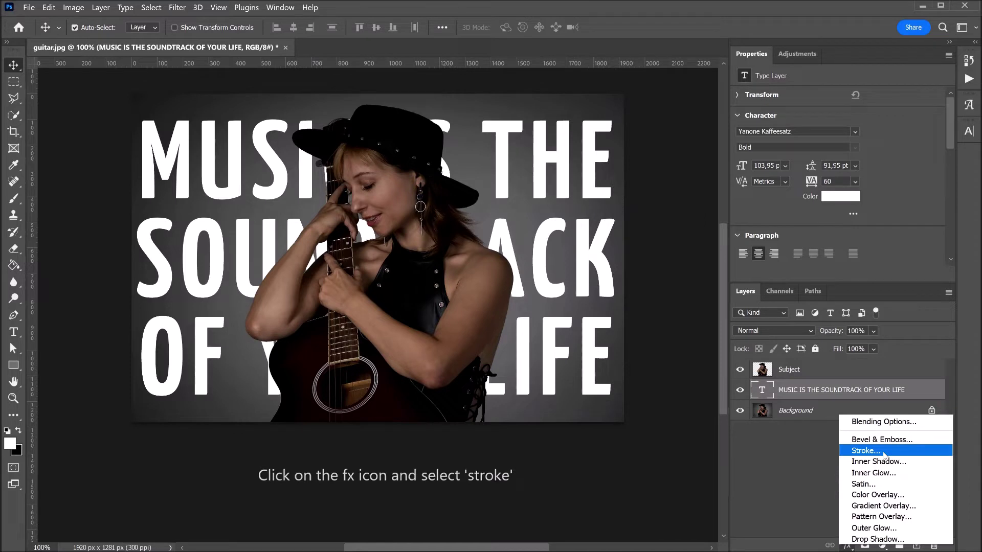
# Step: Add a Stroke effect with 1 px size, Outside position and Normal blending
pyautogui.click(884, 455)
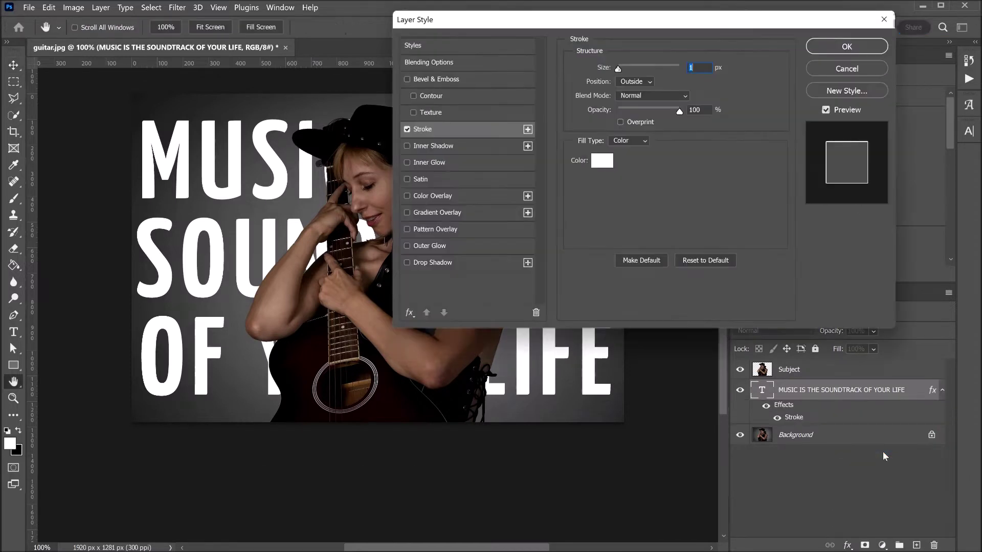
pyautogui.click(705, 66)
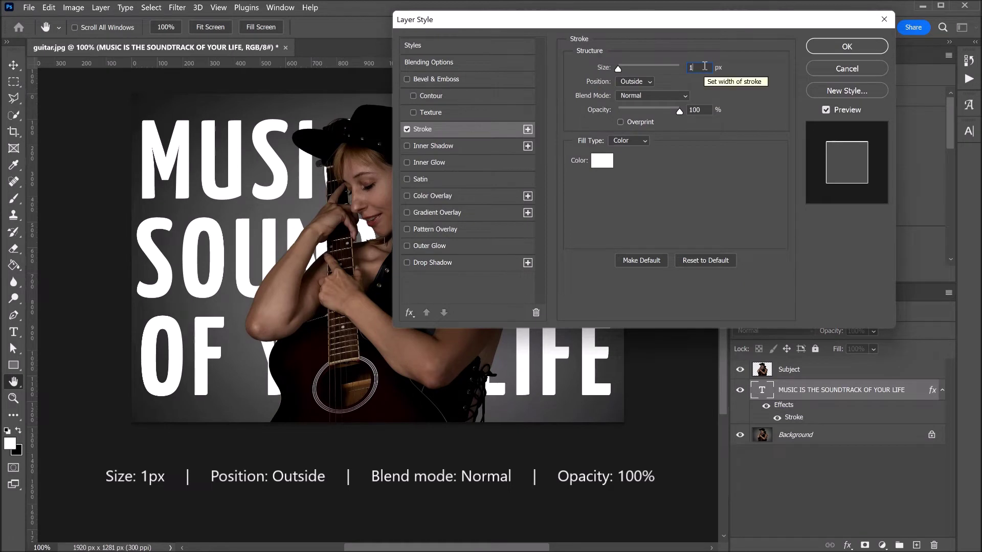
pyautogui.click(649, 82)
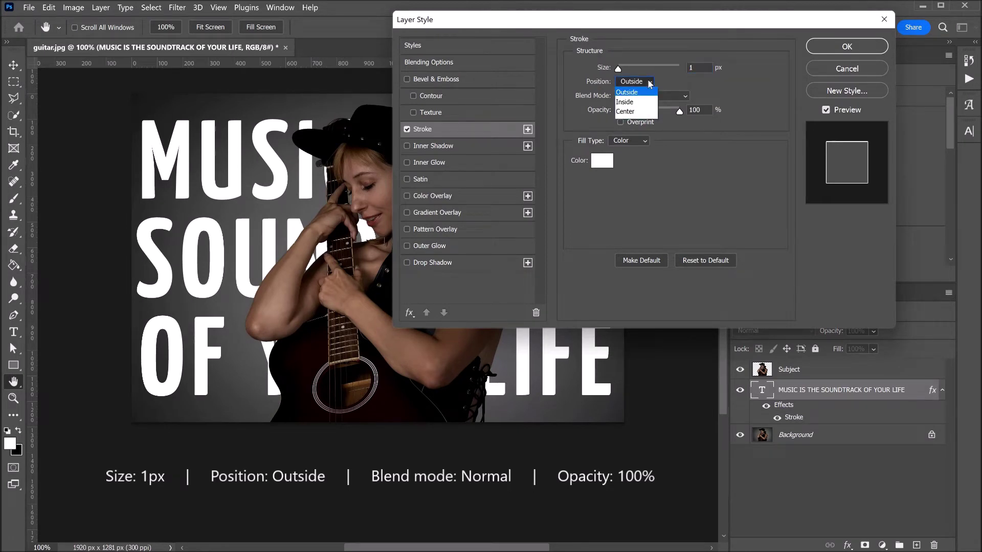
pyautogui.click(650, 83)
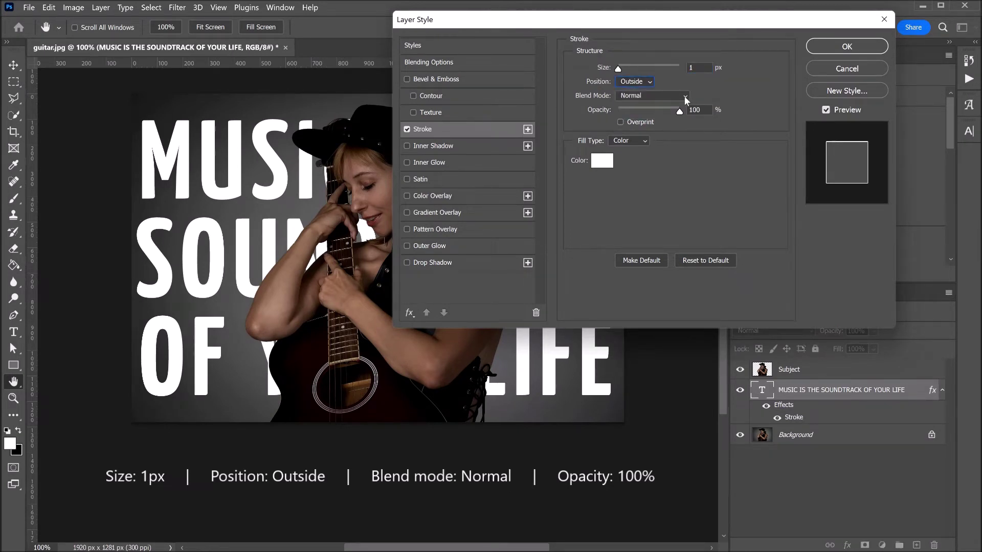
pyautogui.click(684, 97)
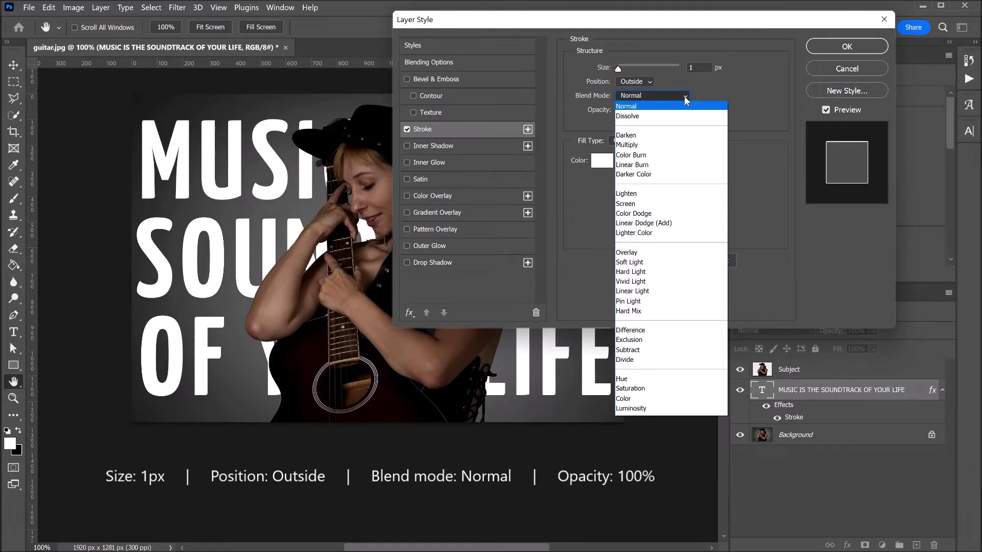
pyautogui.click(685, 100)
pyautogui.click(706, 111)
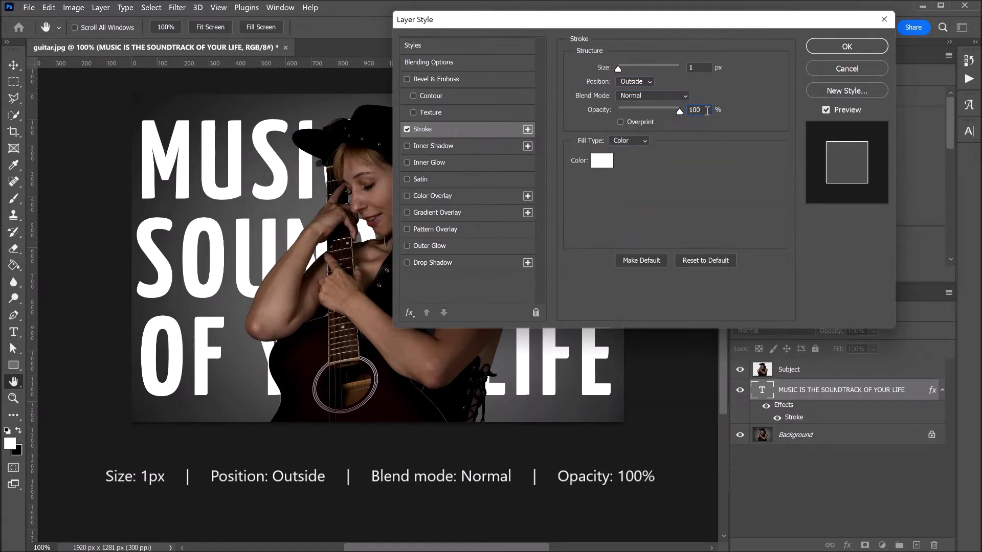
# Step: Fill the stroke with white (ffffff), apply it, and duplicate the text layer
pyautogui.click(642, 141)
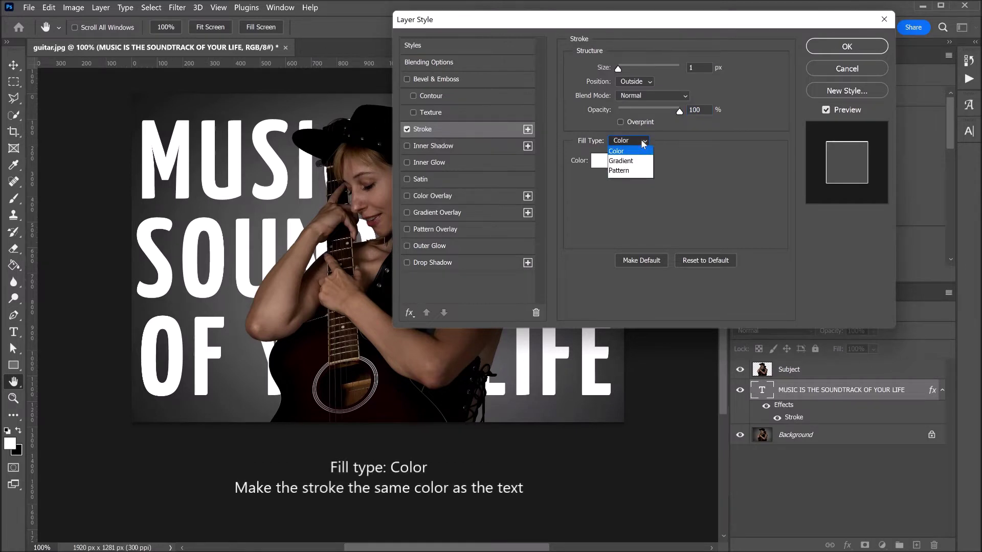
pyautogui.click(643, 143)
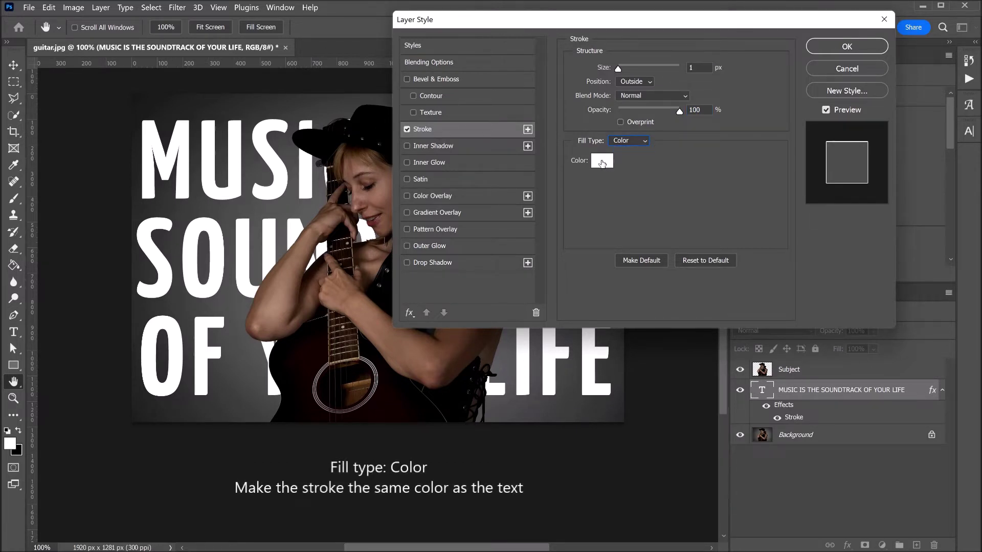
pyautogui.click(601, 161)
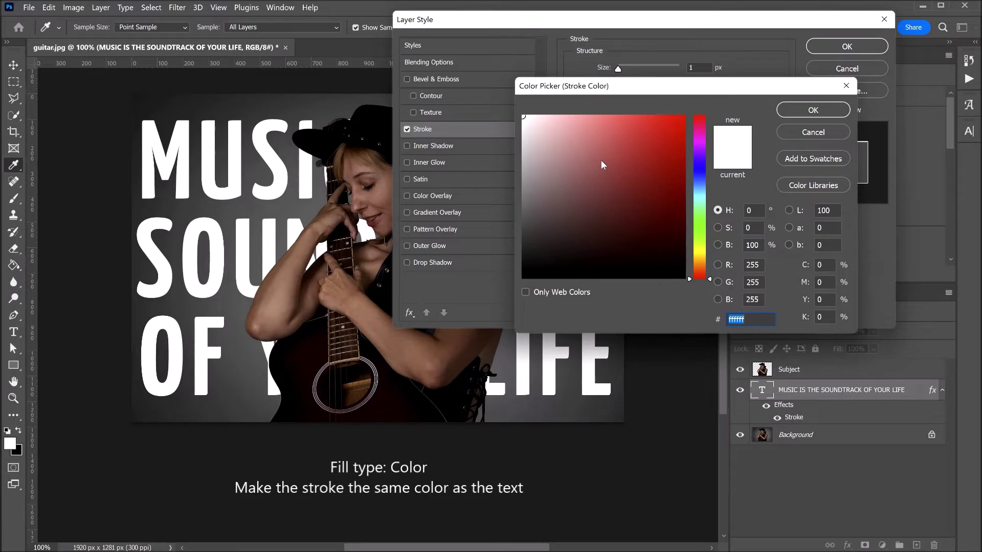
pyautogui.click(827, 111)
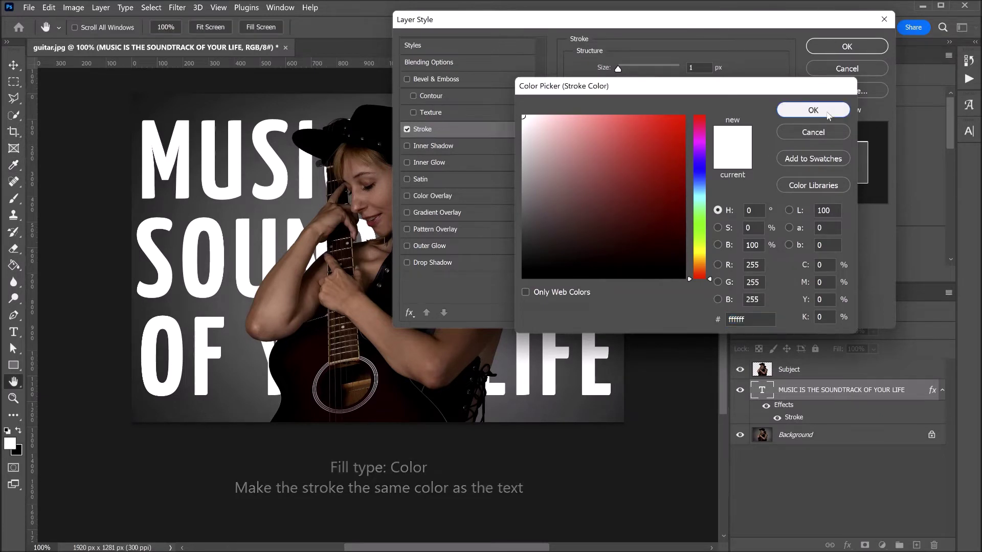
pyautogui.click(828, 114)
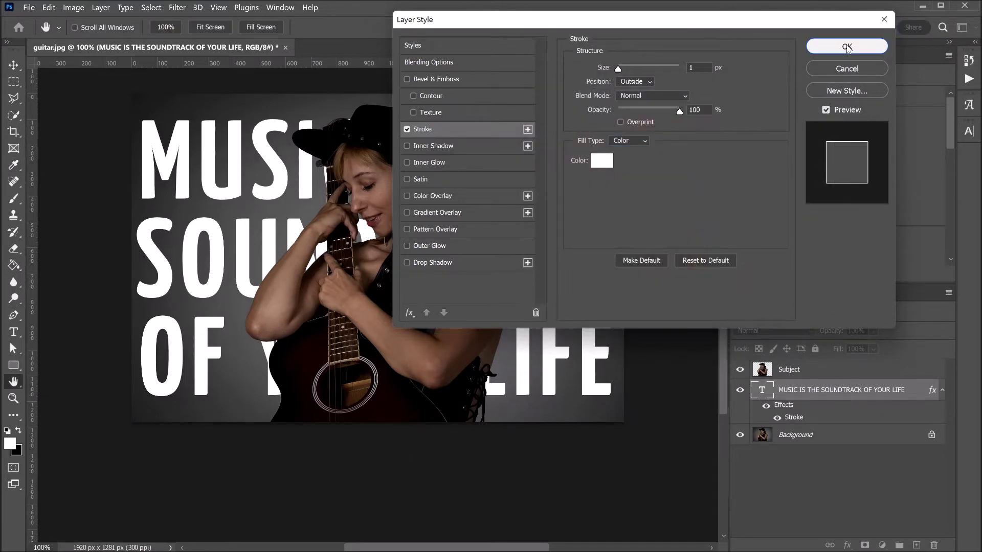
pyautogui.click(847, 48)
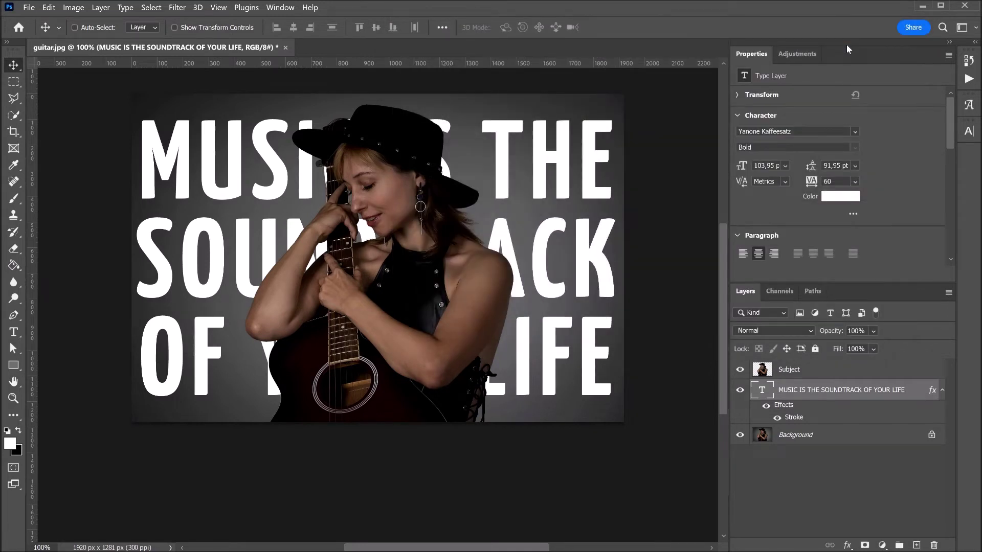
pyautogui.hotkey('ctrl', 'j')
# Step: Move the text copy above the Subject layer and set its Fill to 0%
pyautogui.press('ctrl')
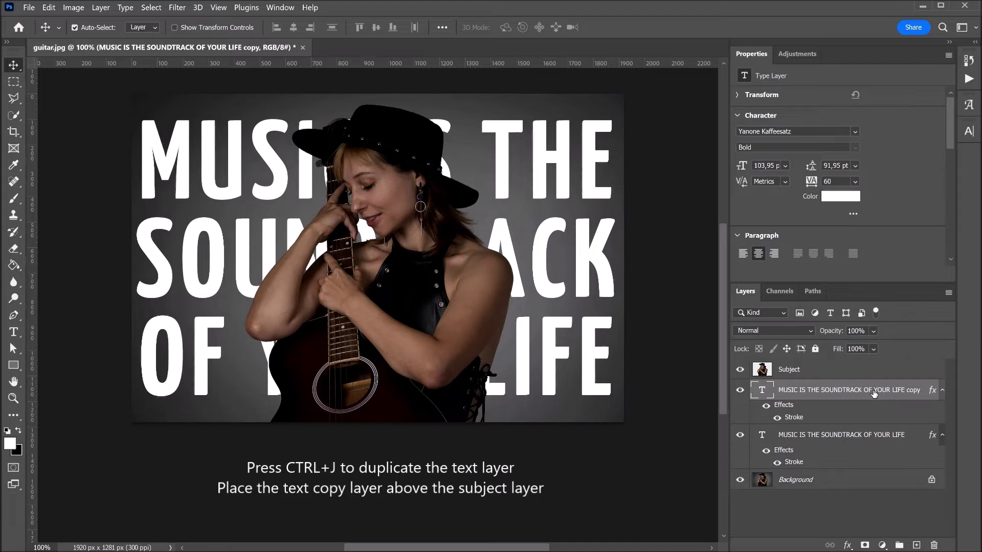
pyautogui.moveTo(874, 392); pyautogui.dragTo(870, 366)
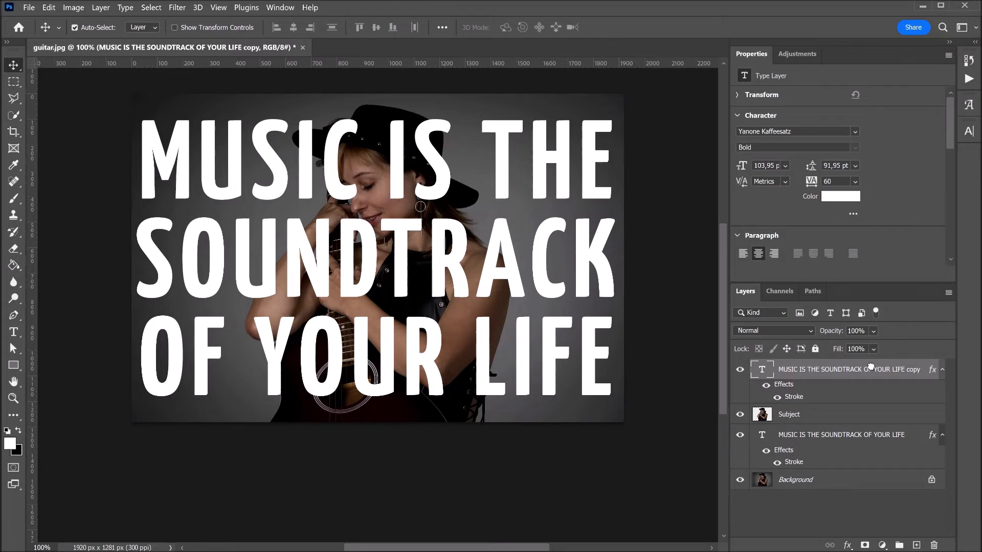
pyautogui.click(855, 349)
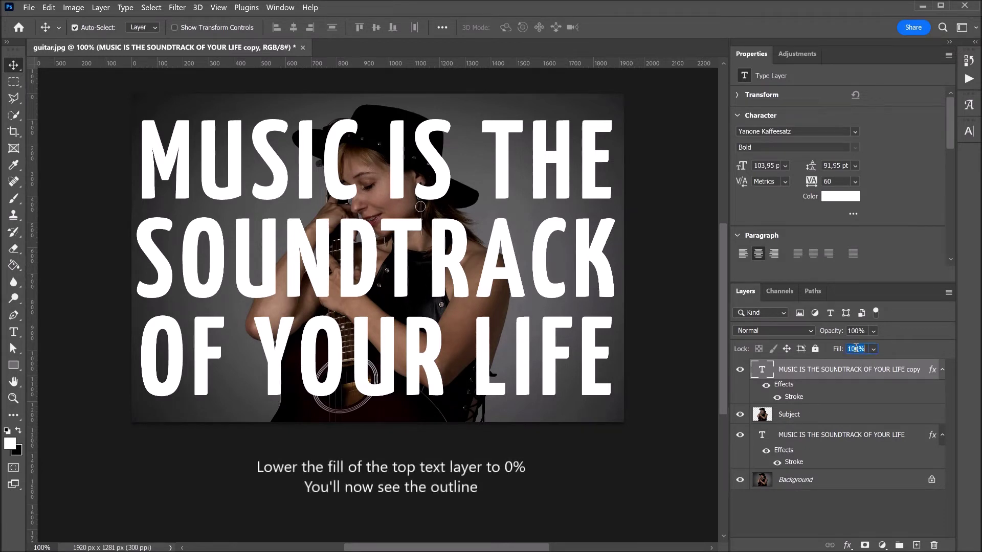
pyautogui.write('0')
pyautogui.press('Return')
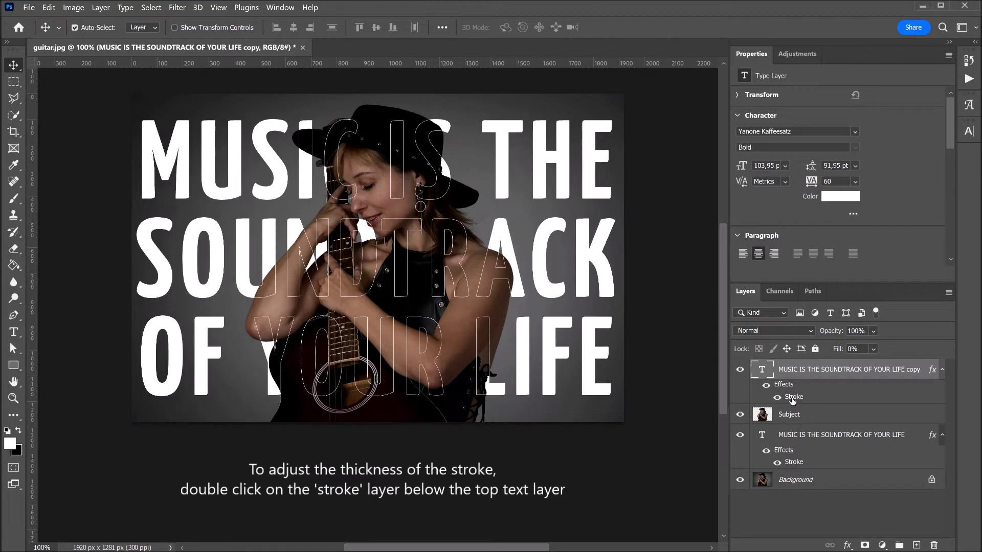
# Step: Change the copy's Stroke size to 4 px and select both text layers
pyautogui.doubleClick(792, 398)
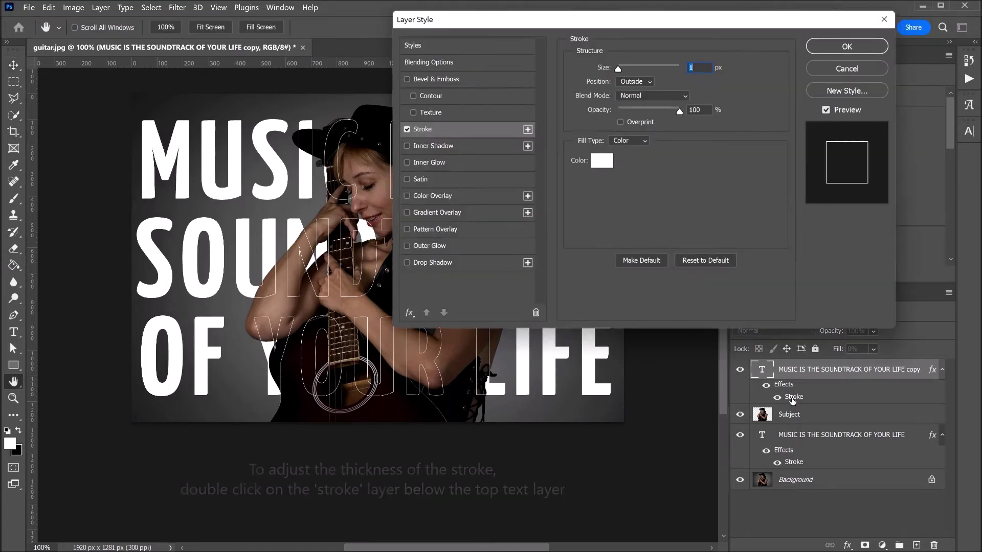
pyautogui.click(701, 68)
pyautogui.press('Up')
pyautogui.press('Up')
pyautogui.press('Up')
pyautogui.press('Up')
pyautogui.press('Up')
pyautogui.press('Down')
pyautogui.press('Down')
pyautogui.press('Down')
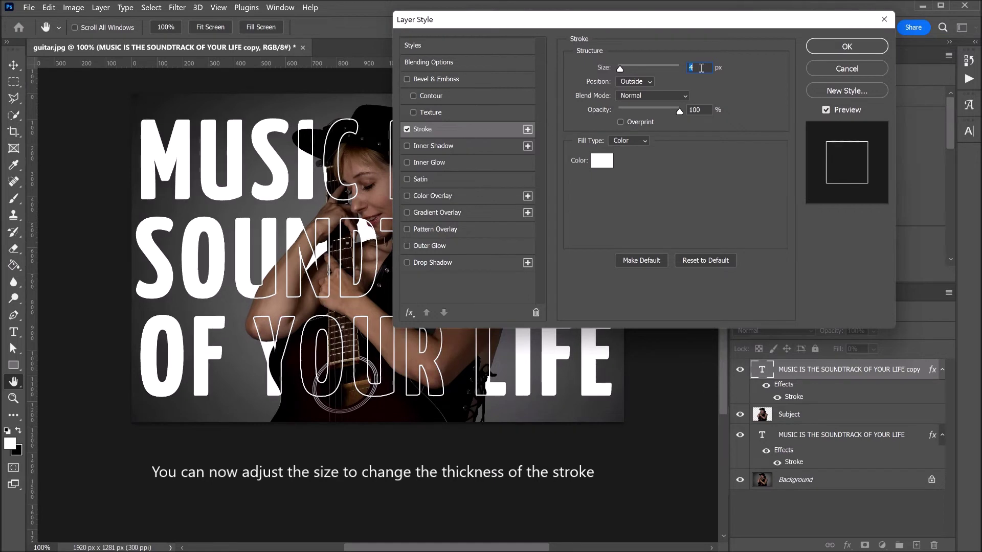
pyautogui.click(841, 46)
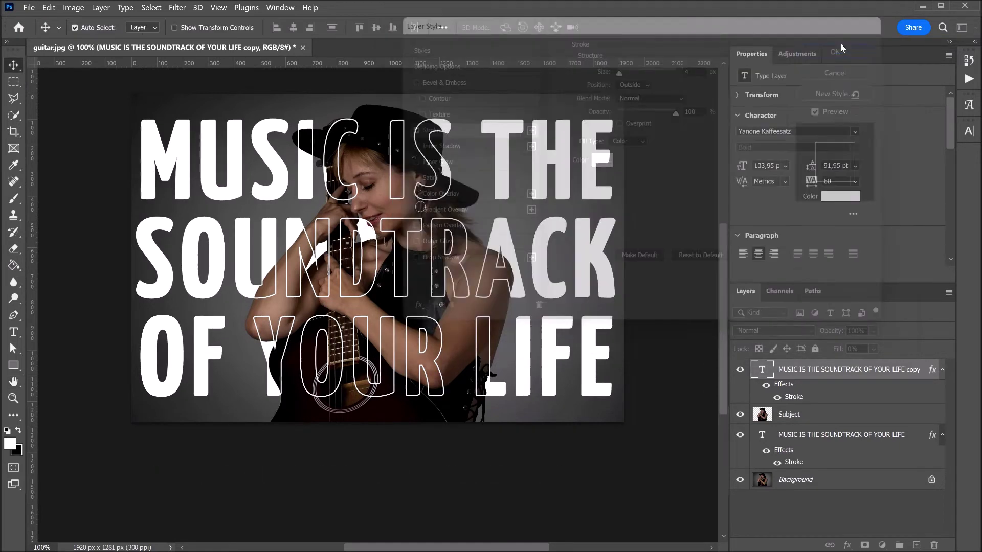
pyautogui.keyDown('shift'); pyautogui.click(852, 435); pyautogui.keyUp('shift')
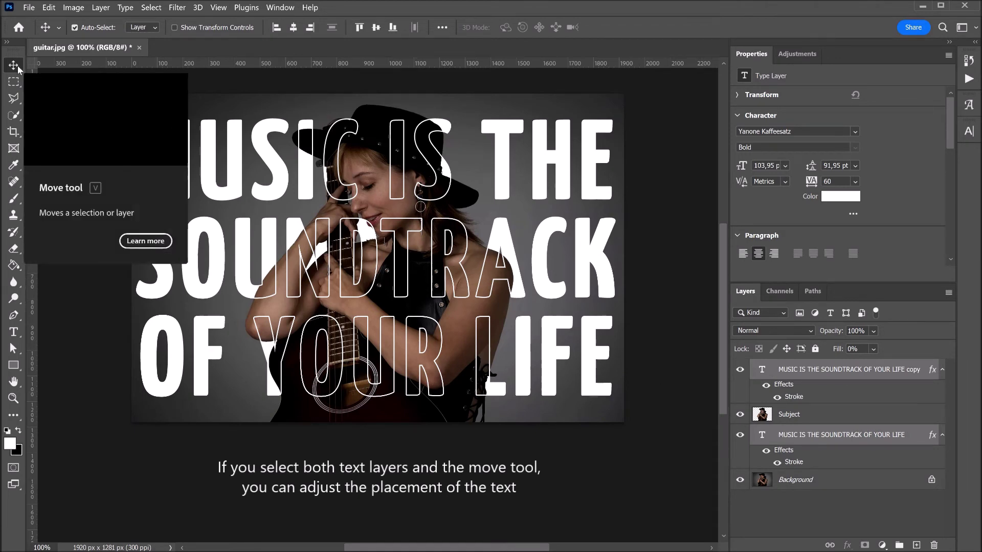
# Step: Nudge and slightly rescale both text layers so the quote spans the photo's width
pyautogui.moveTo(275, 200)
pyautogui.mouseDown()
pyautogui.moveTo(247, 214)
pyautogui.moveTo(280, 199)
pyautogui.mouseUp()
pyautogui.hotkey('ctrl', 't')
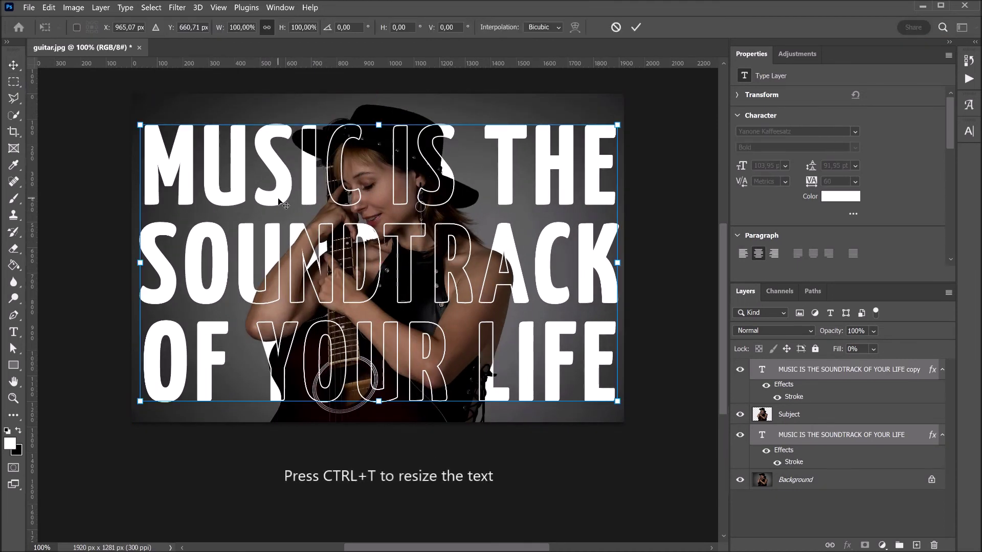
pyautogui.moveTo(378, 401)
pyautogui.mouseDown()
pyautogui.moveTo(371, 331)
pyautogui.moveTo(378, 402)
pyautogui.mouseUp()
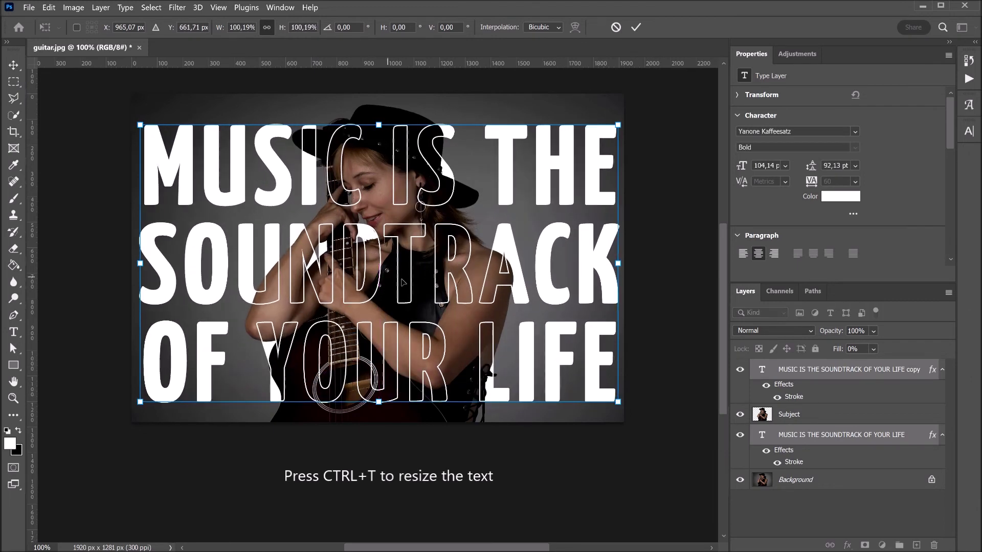
pyautogui.moveTo(402, 283); pyautogui.dragTo(404, 277)
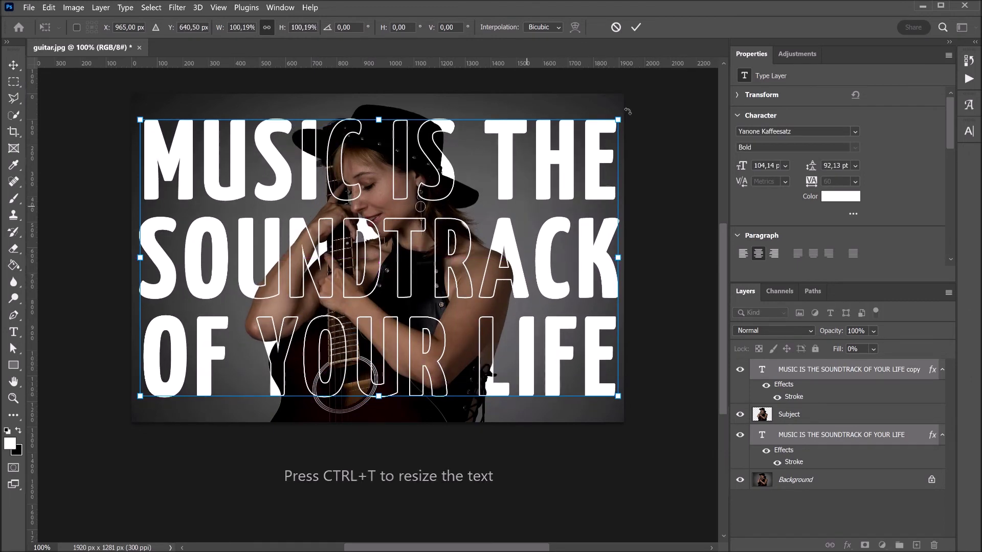
pyautogui.click(635, 28)
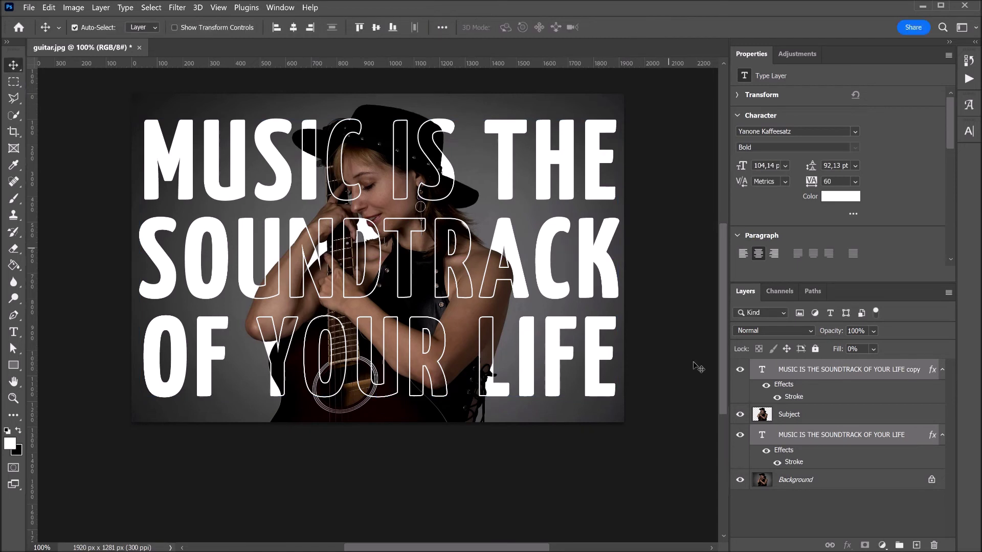
pyautogui.keyDown('alt'); pyautogui.click(740, 481); pyautogui.keyUp('alt')
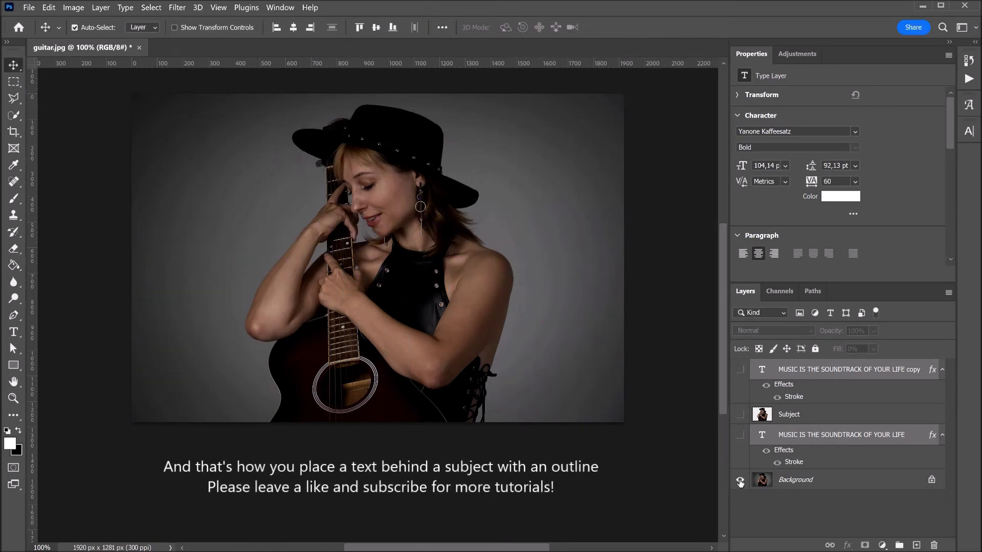
pyautogui.keyDown('alt'); pyautogui.click(740, 480); pyautogui.keyUp('alt')
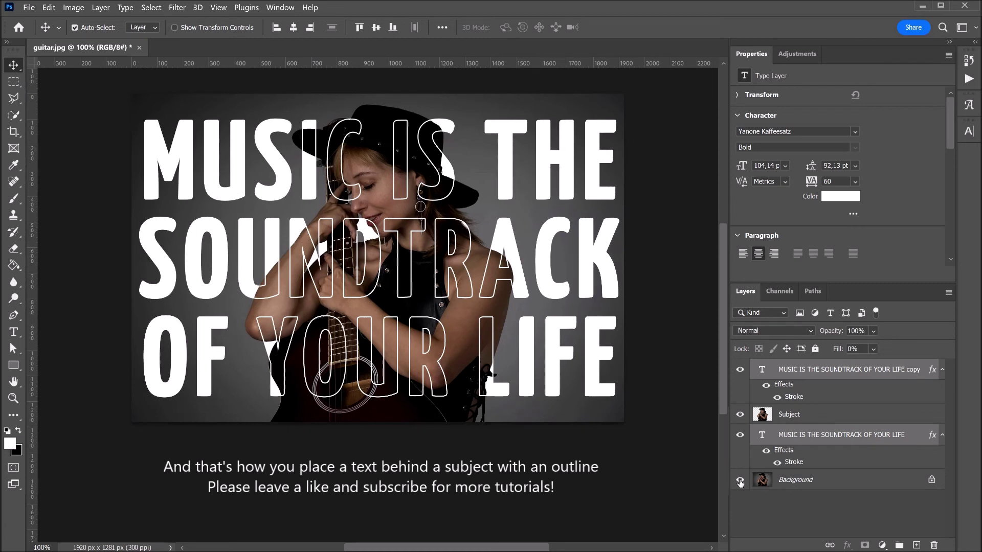